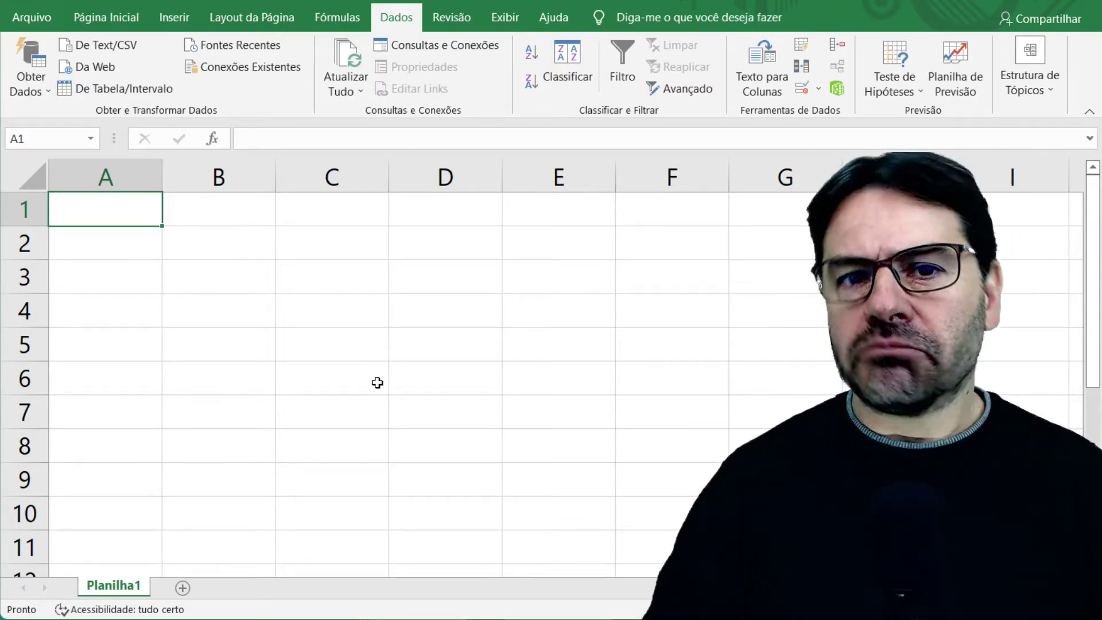
Step: Enter the headers Vendedores in A1 and Pedidos in B1, widening column A to fit
{"action": "type", "text": "V"}
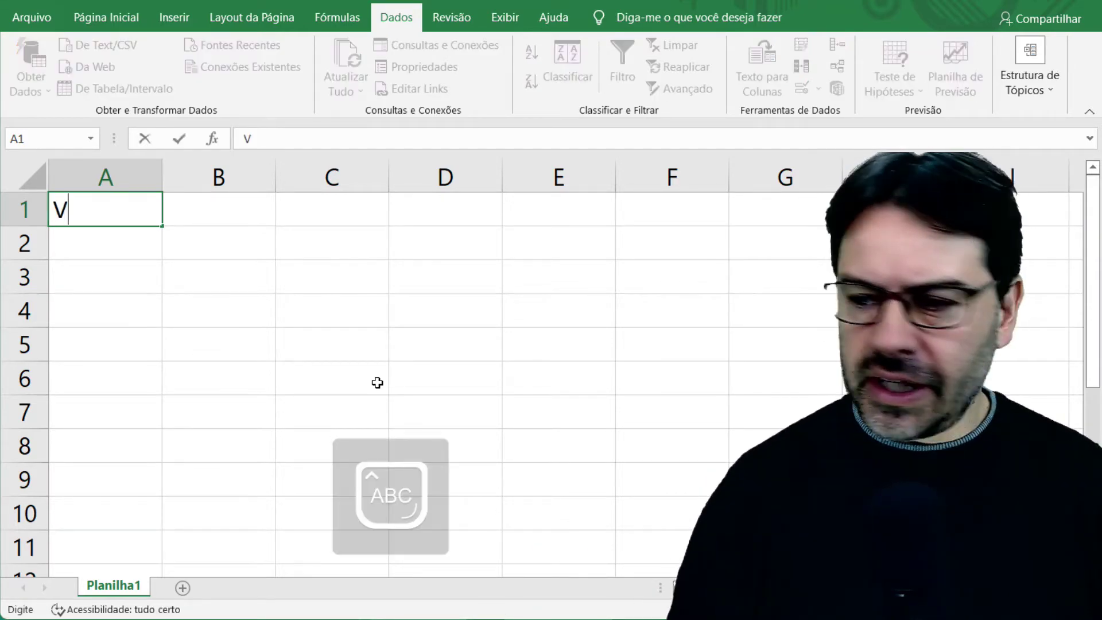
{"action": "type", "text": "ende"}
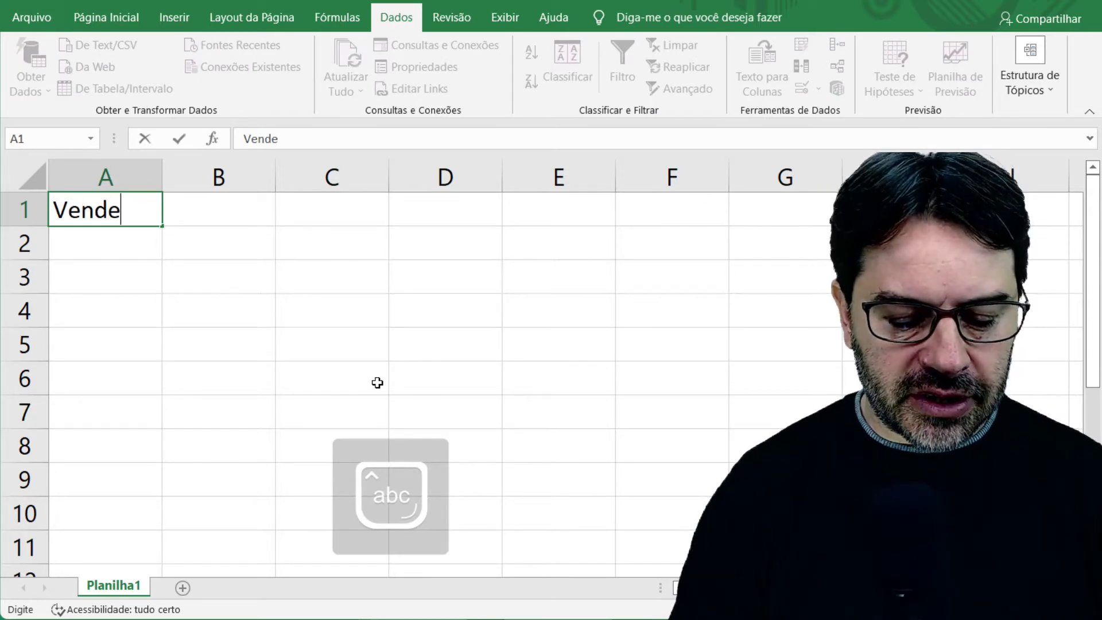
{"action": "type", "text": "dores"}
{"action": "key", "text": "Return"}
{"action": "key", "text": "Up"}
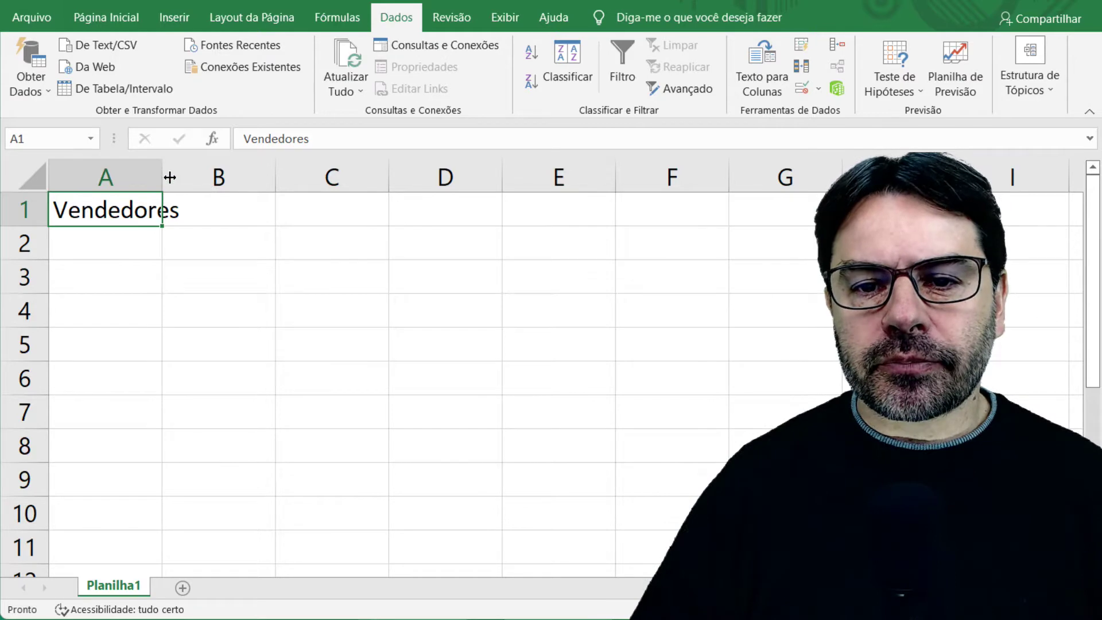
{"action": "left_click_drag", "start_coordinate": [168, 178], "coordinate": [210, 177]}
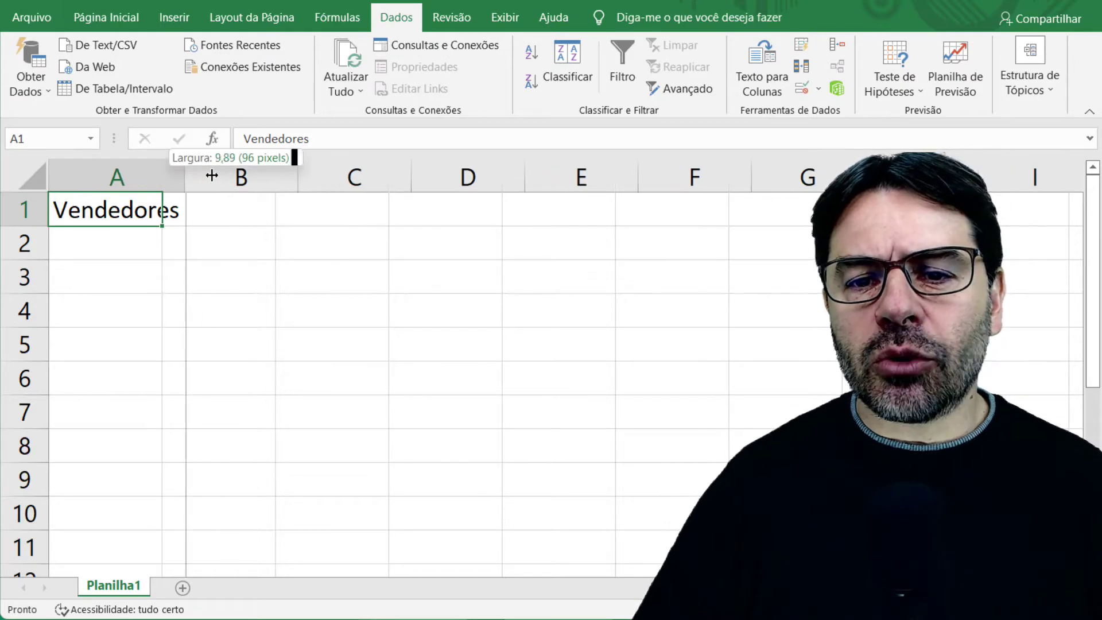
{"action": "left_click", "coordinate": [263, 205]}
{"action": "key", "text": "Caps_Lock"}
{"action": "type", "text": "P"}
{"action": "key", "text": "Caps_Lock"}
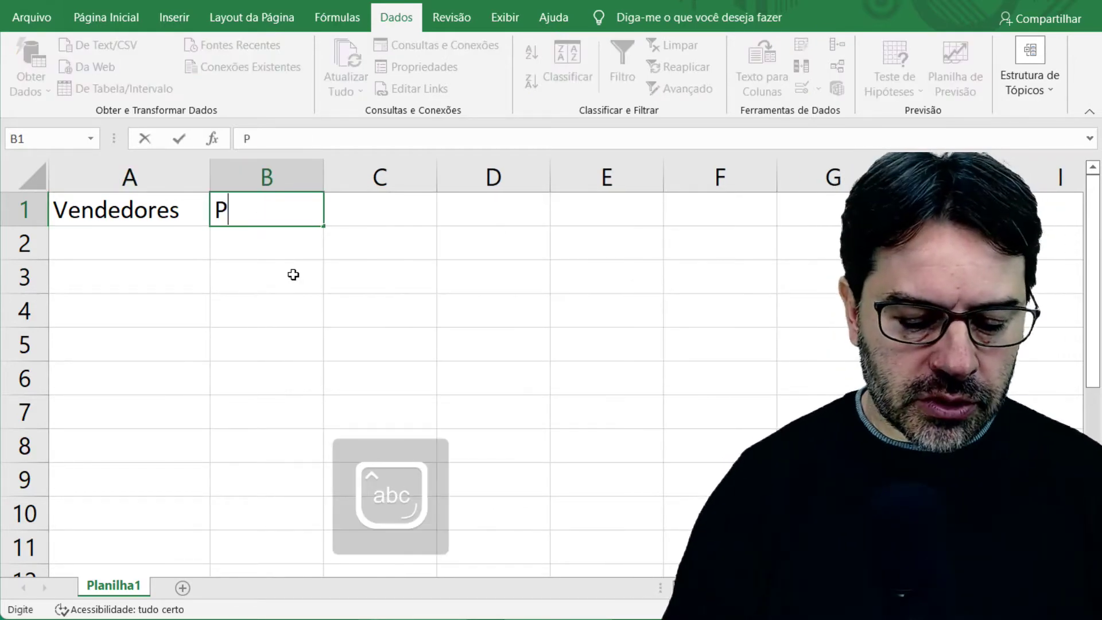
{"action": "type", "text": "edido"}
{"action": "key", "text": "Return"}
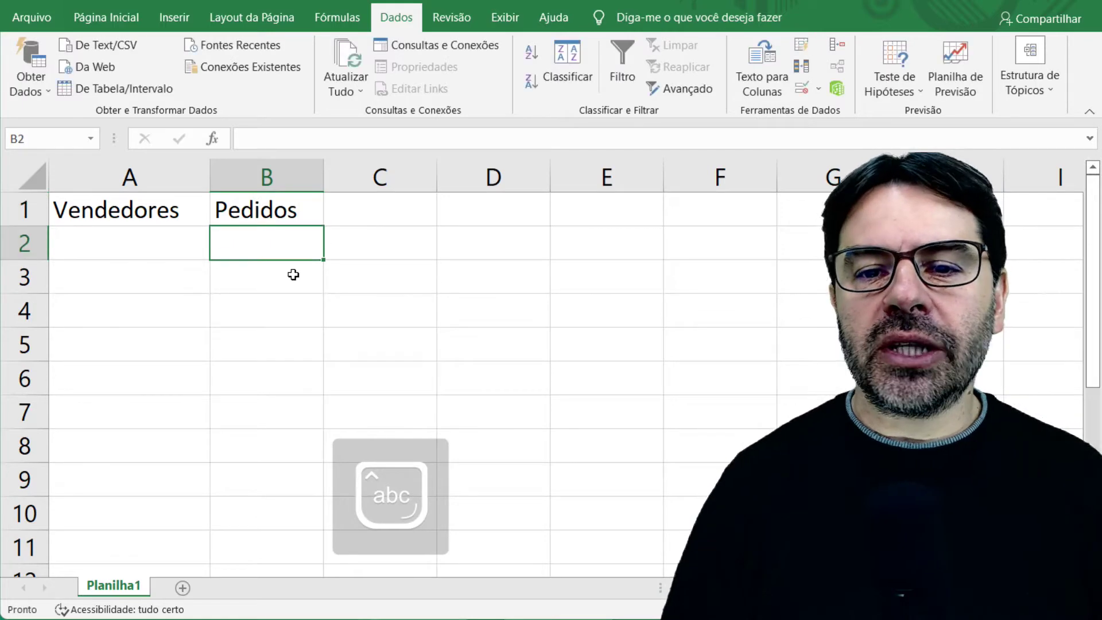
Step: Enter the first two sellers: Maria with 20 orders and João with 10
{"action": "key", "text": "Left"}
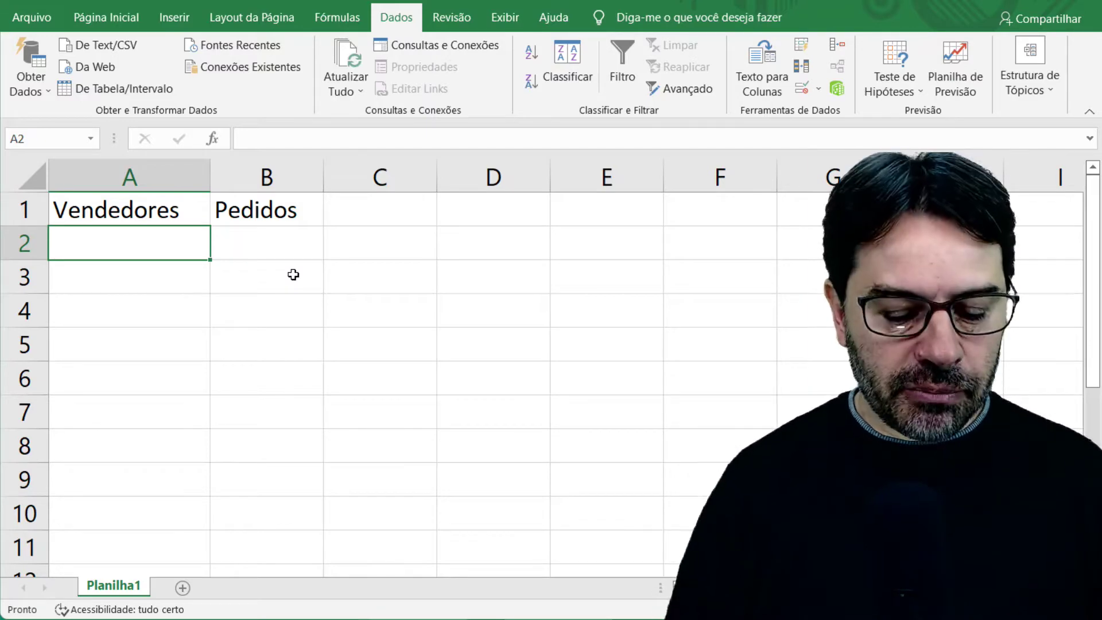
{"action": "key", "text": "Caps_Lock"}
{"action": "type", "text": "M"}
{"action": "key", "text": "Caps_Lock"}
{"action": "type", "text": "aria"}
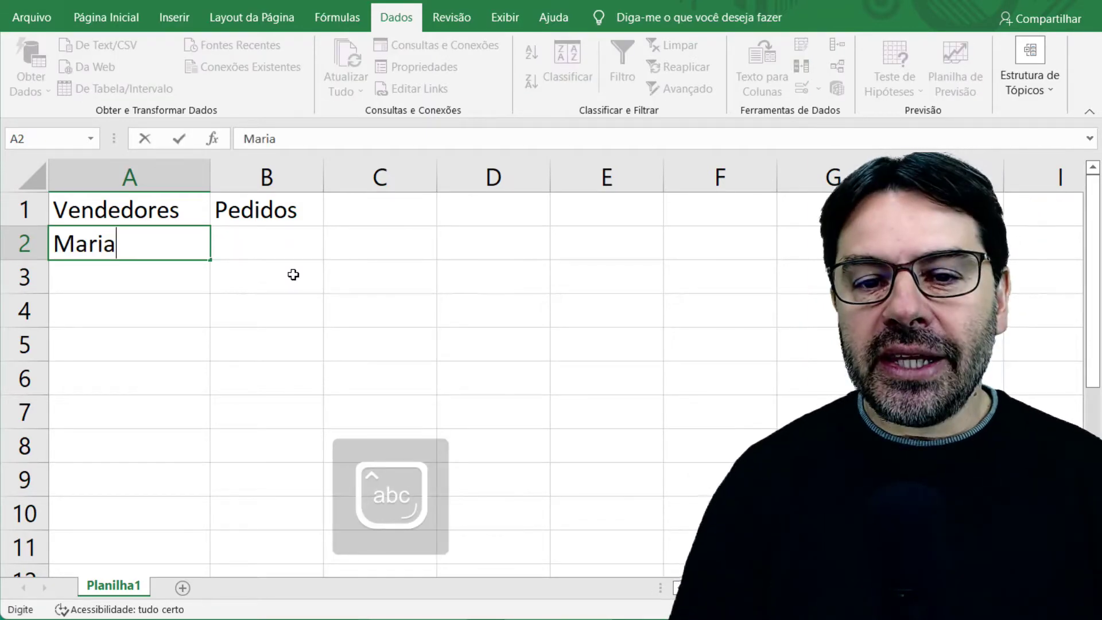
{"action": "key", "text": "Right"}
{"action": "type", "text": "20"}
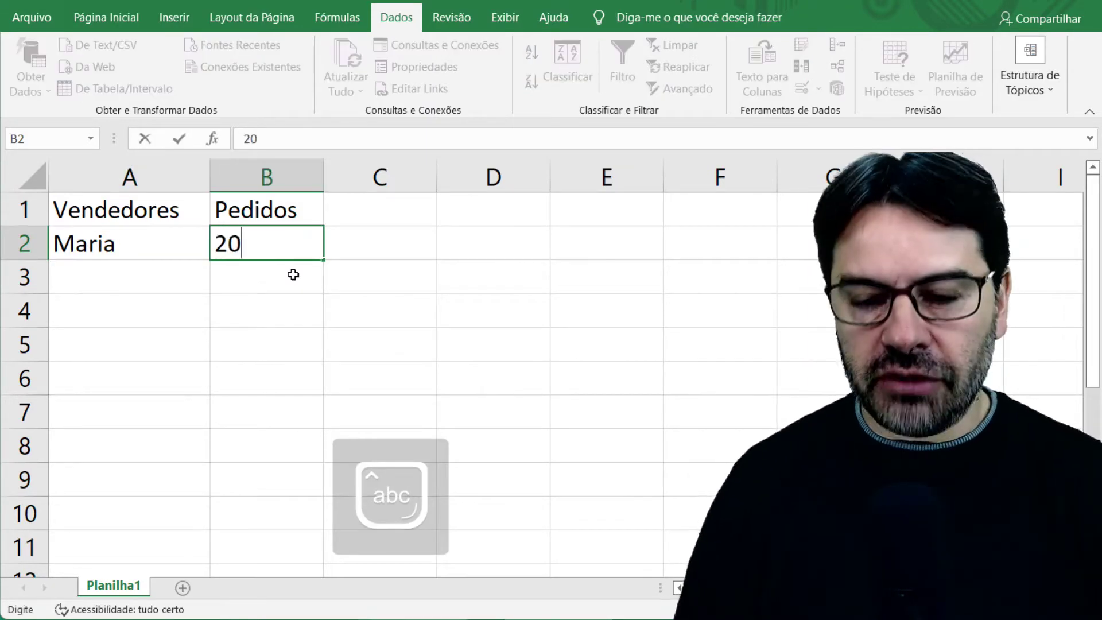
{"action": "key", "text": "Return"}
{"action": "key", "text": "Left"}
{"action": "key", "text": "Caps_Lock"}
{"action": "type", "text": "J"}
{"action": "key", "text": "Caps_Lock"}
{"action": "type", "text": "oão"}
{"action": "key", "text": "Right"}
{"action": "type", "text": "1"}
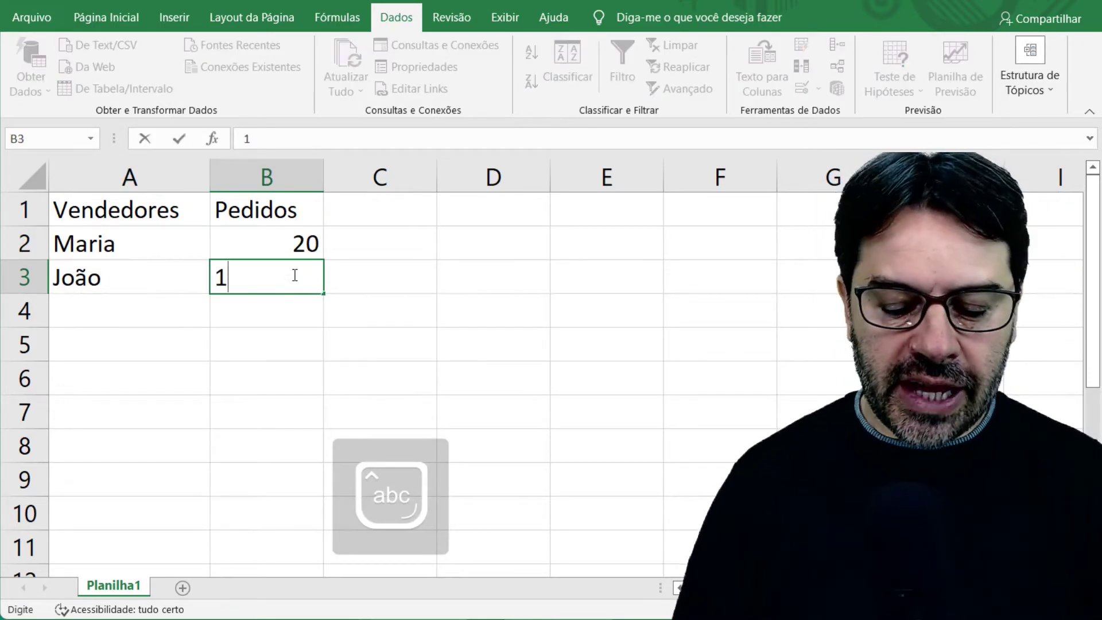
{"action": "key", "text": "Return"}
Step: Add rows Maria 60, João 80 and Maria 100, then select the two header cells
{"action": "type", "text": "Maria"}
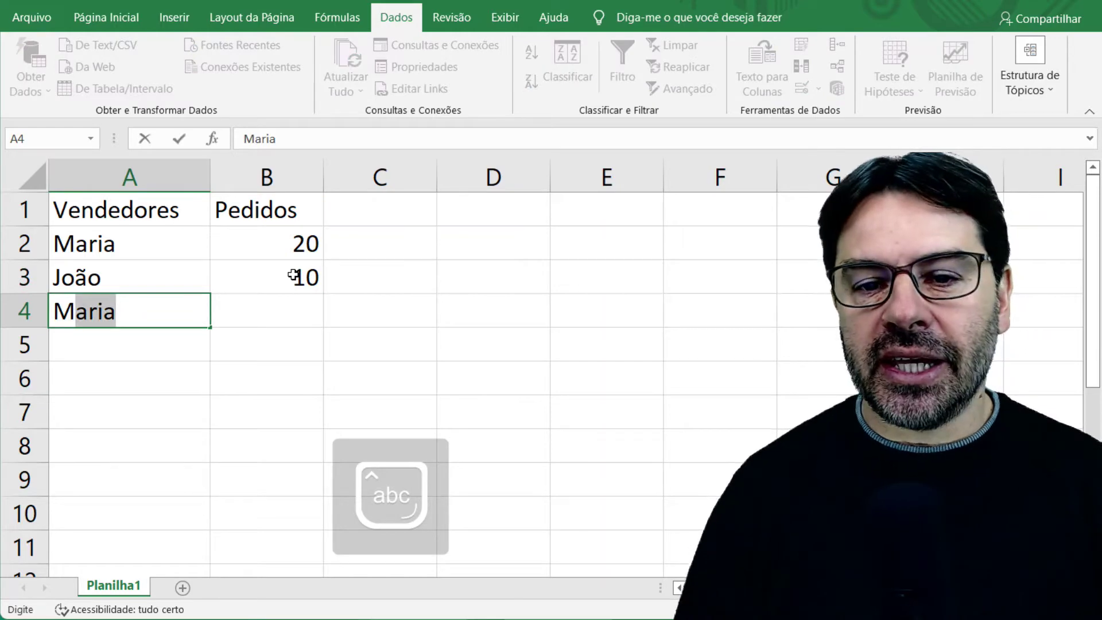
{"action": "key", "text": "Right"}
{"action": "type", "text": "60"}
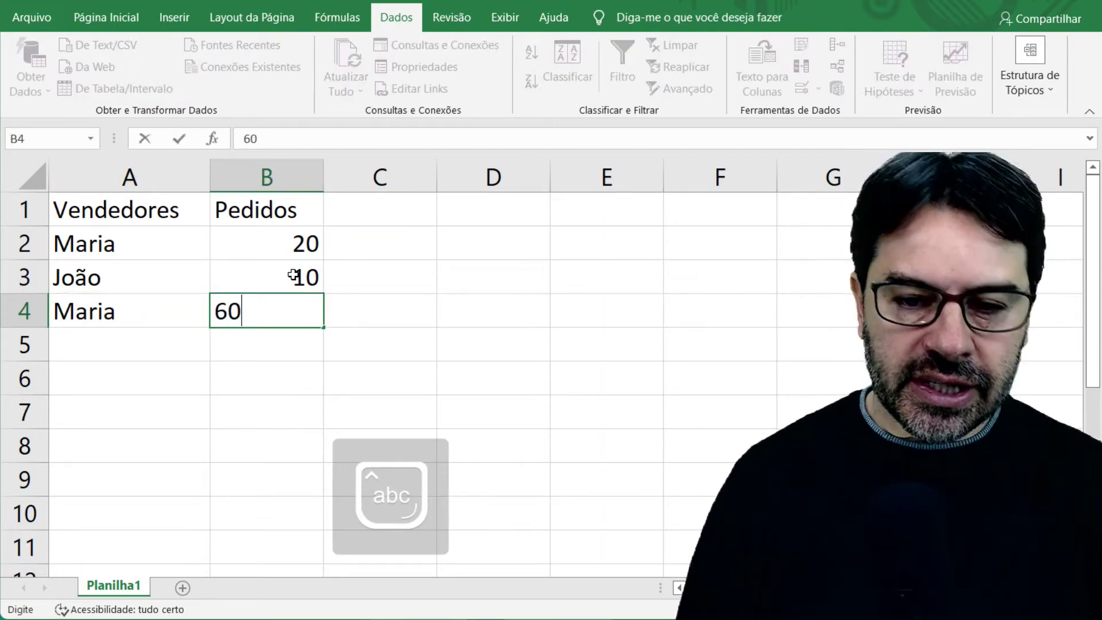
{"action": "key", "text": "Return"}
{"action": "type", "text": "Jo"}
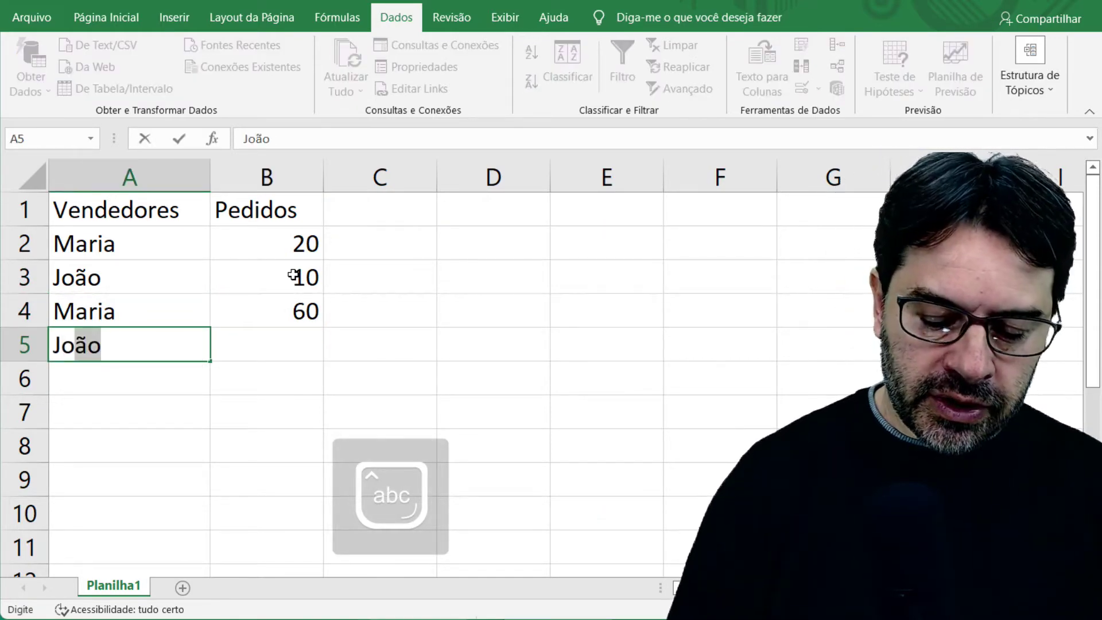
{"action": "type", "text": "ão"}
{"action": "key", "text": "Right"}
{"action": "type", "text": "80"}
{"action": "key", "text": "Return"}
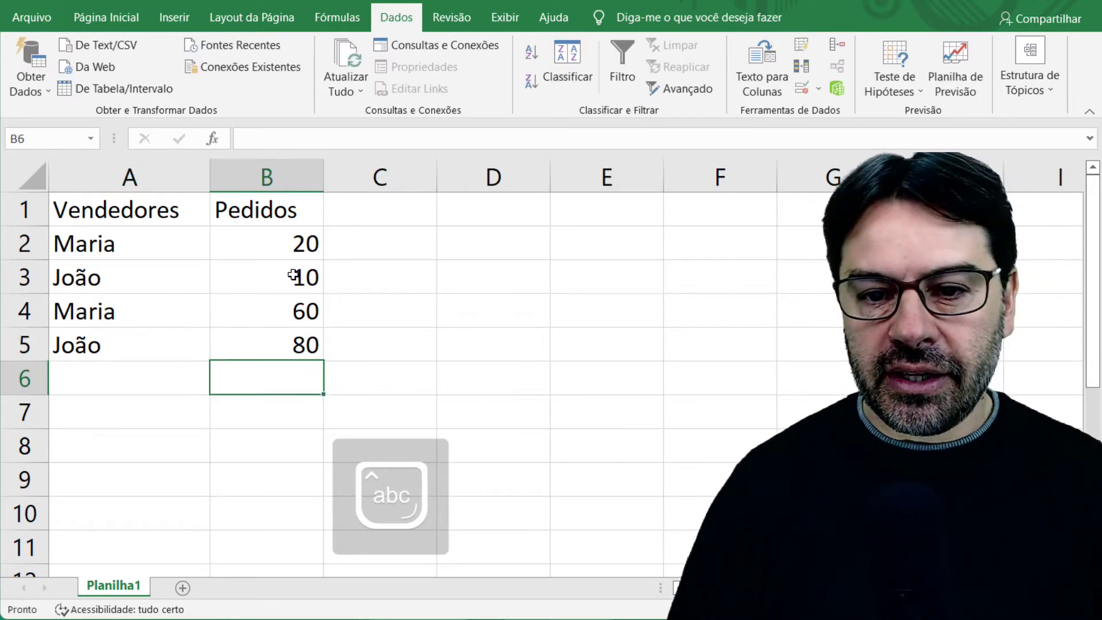
{"action": "key", "text": "Left"}
{"action": "type", "text": "Maria"}
{"action": "key", "text": "Right"}
{"action": "type", "text": "1"}
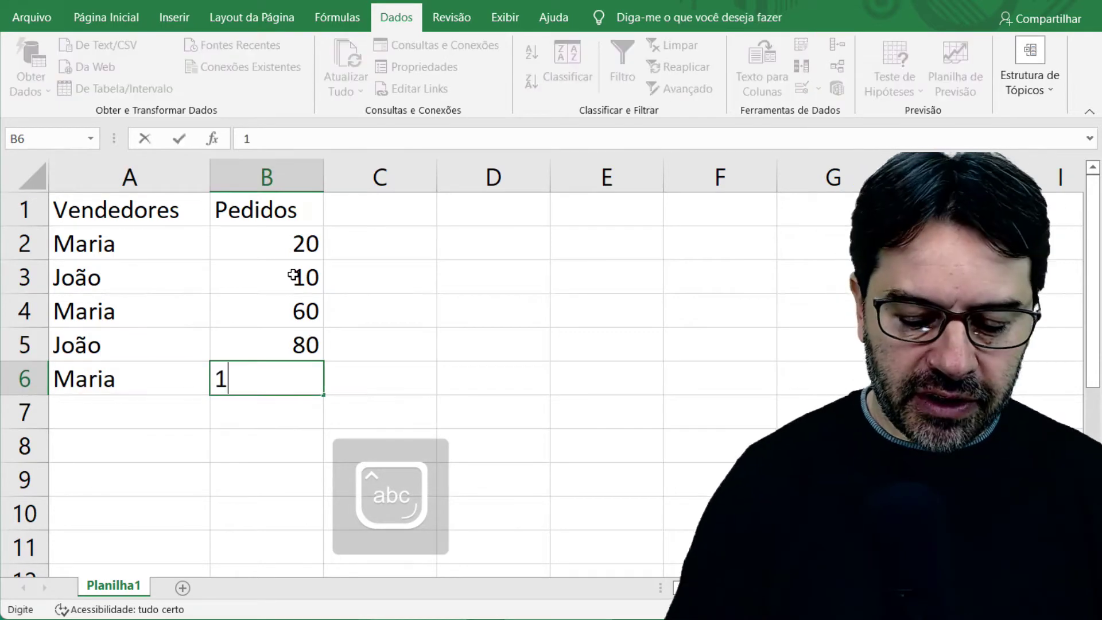
{"action": "type", "text": "00"}
{"action": "key", "text": "Return"}
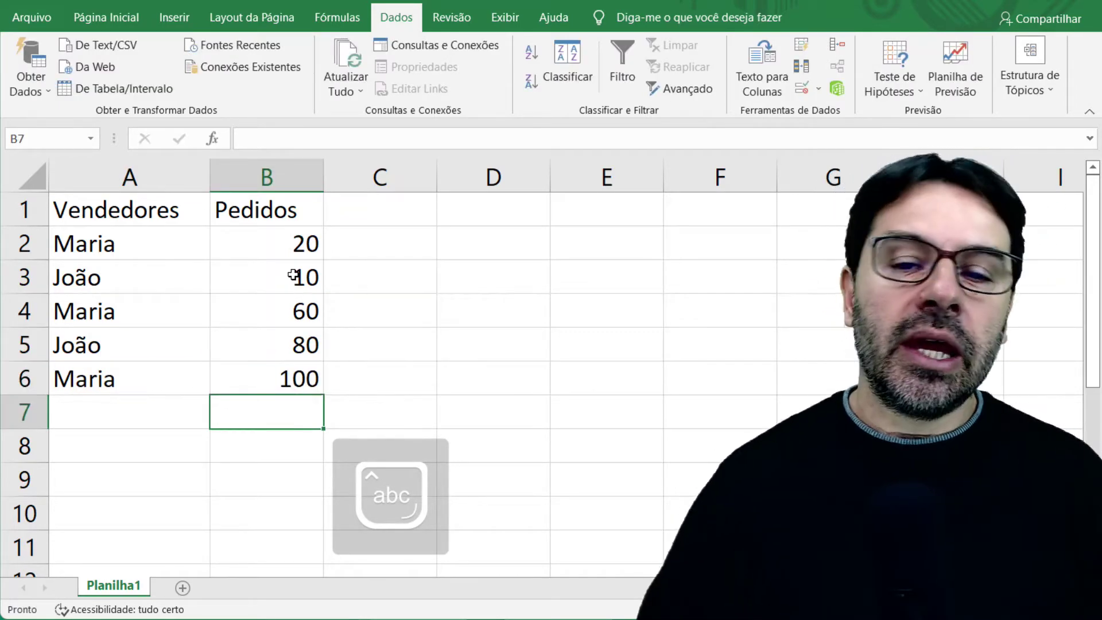
{"action": "left_click_drag", "start_coordinate": [172, 211], "coordinate": [233, 202]}
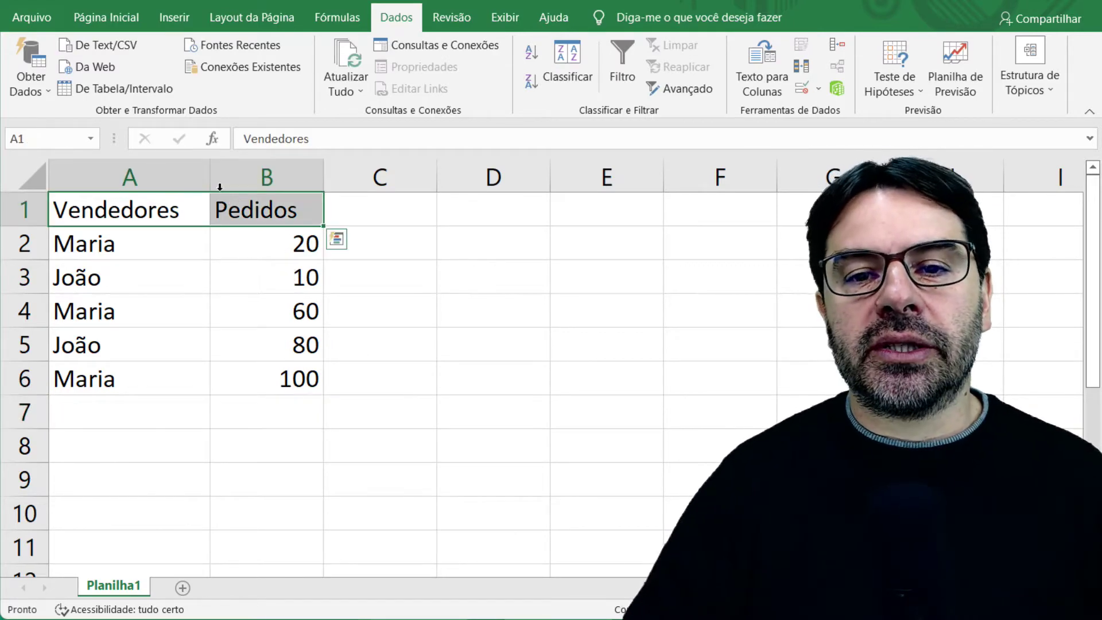
Step: Make the Vendedores and Pedidos headers bold and centred
{"action": "left_click", "coordinate": [137, 24]}
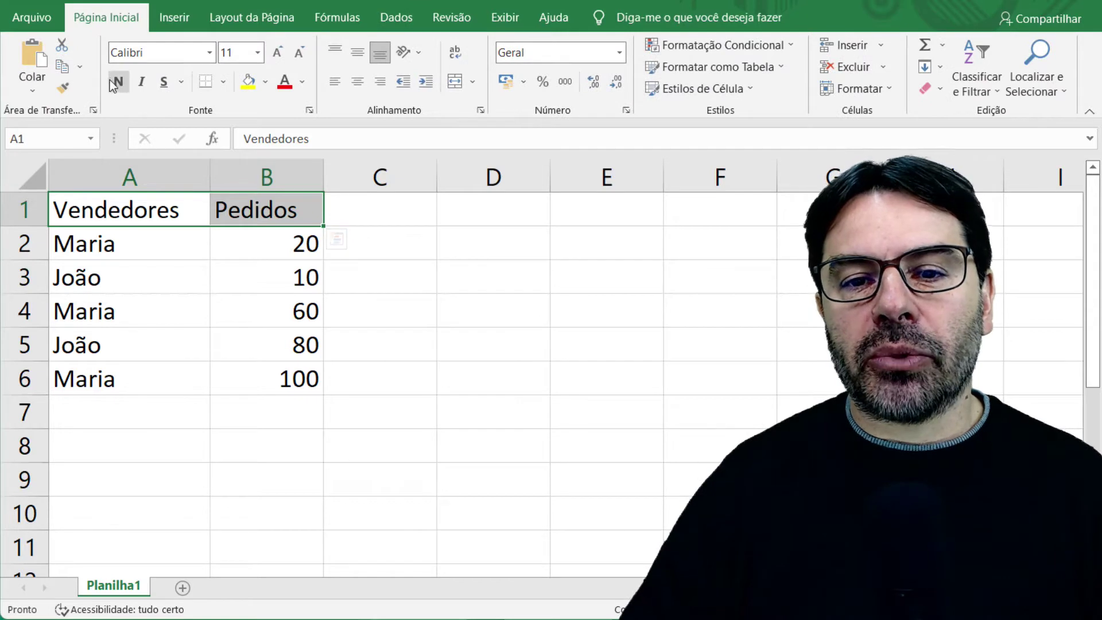
{"action": "left_click", "coordinate": [117, 81]}
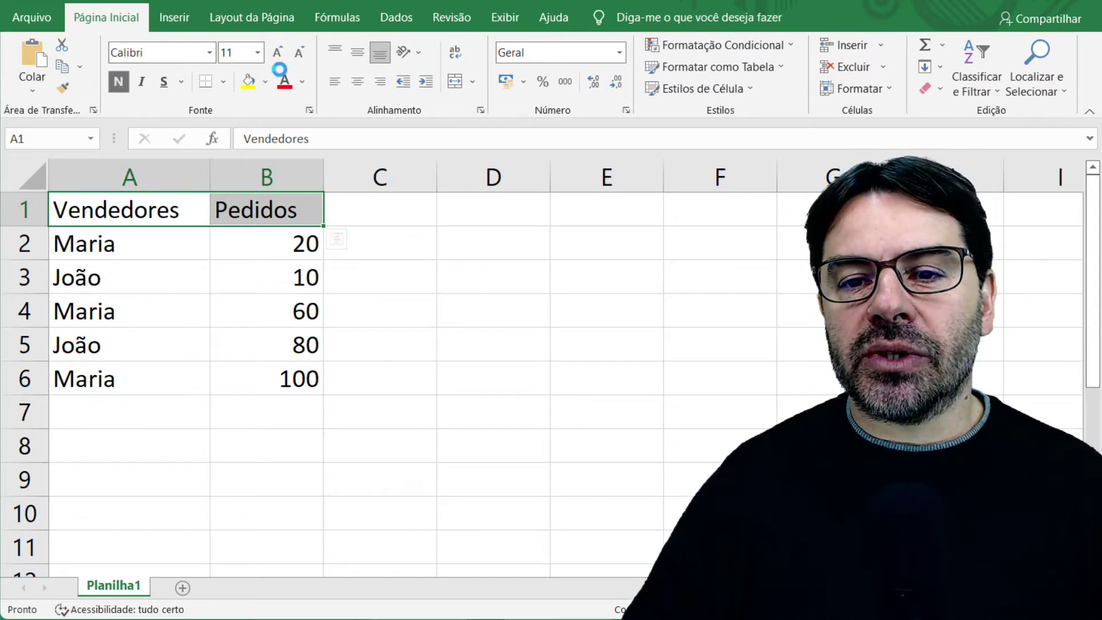
{"action": "left_click", "coordinate": [356, 81]}
Step: Review the alternating seller names in column A, leaving a Vendedores cell active, and show the Dados tools
{"action": "left_click", "coordinate": [254, 287]}
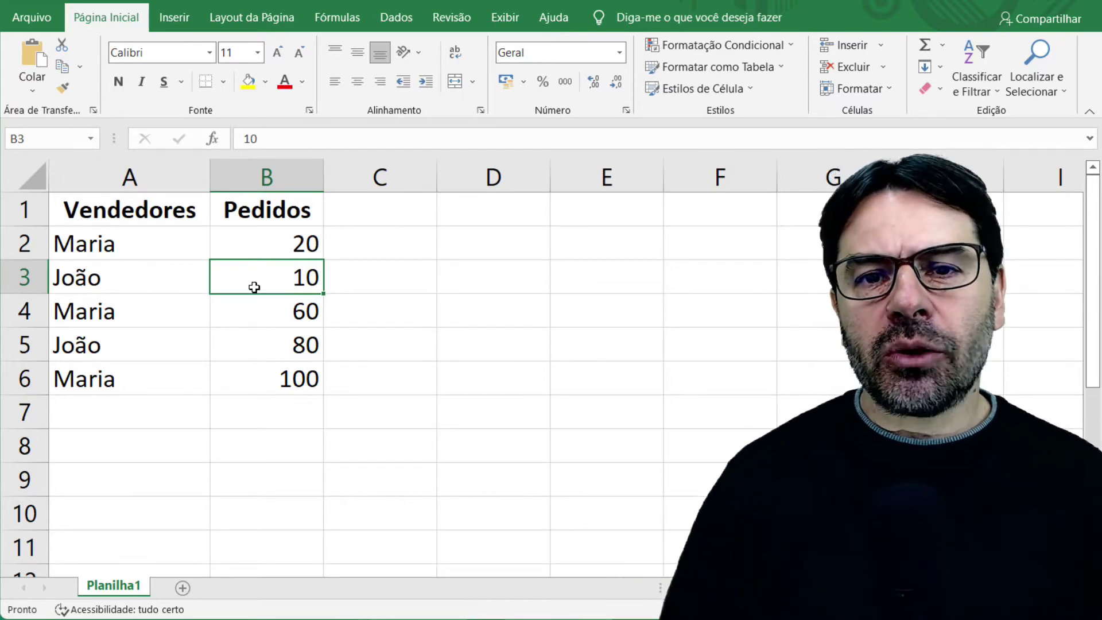
{"action": "left_click", "coordinate": [189, 253]}
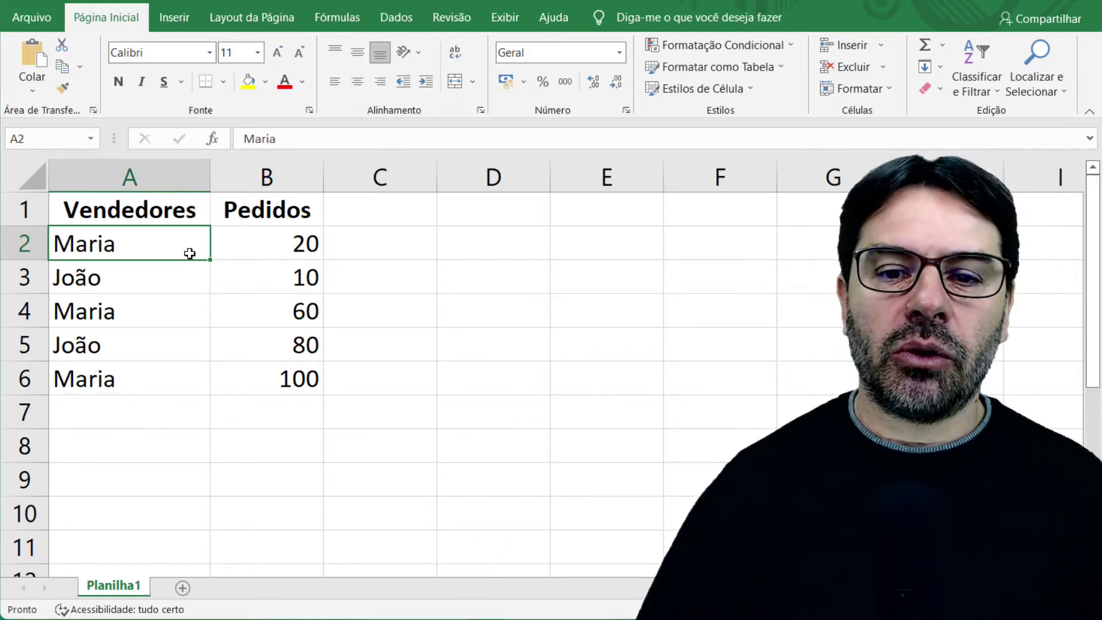
{"action": "key", "text": "Down"}
{"action": "key", "text": "Down"}
{"action": "key", "text": "Up"}
{"action": "key", "text": "Up"}
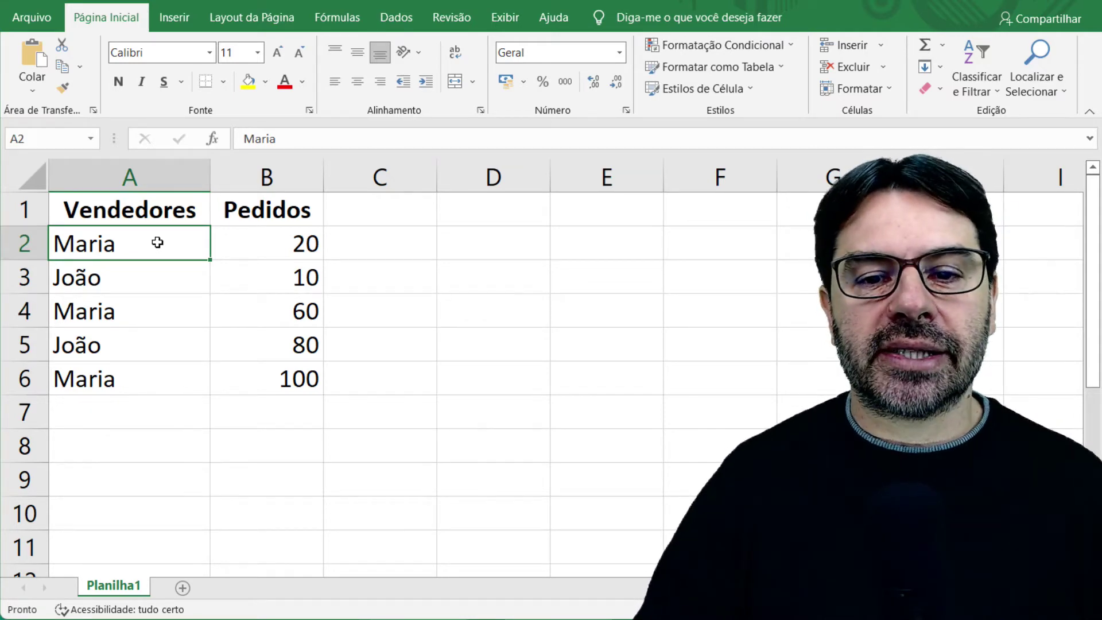
{"action": "left_click", "coordinate": [147, 271]}
{"action": "left_click", "coordinate": [148, 300]}
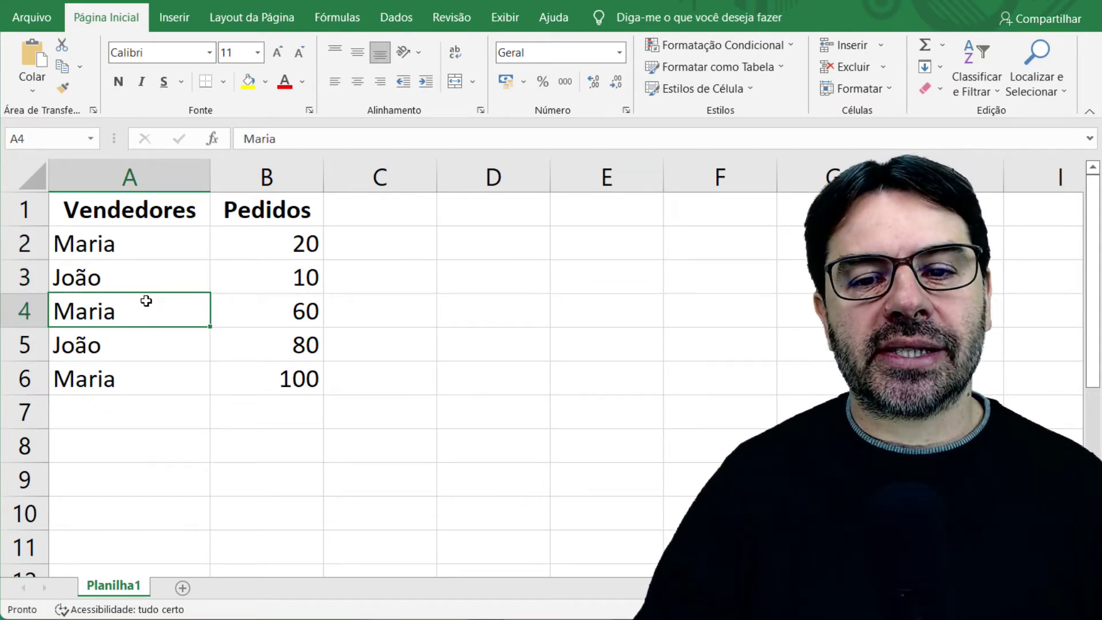
{"action": "left_click", "coordinate": [144, 271]}
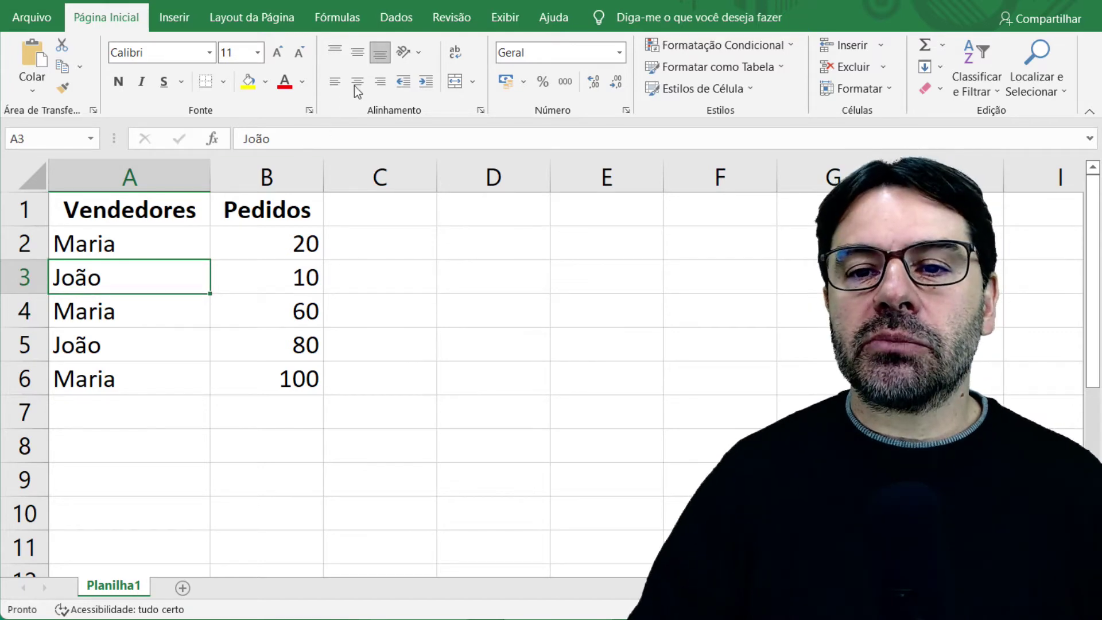
{"action": "left_click", "coordinate": [403, 29]}
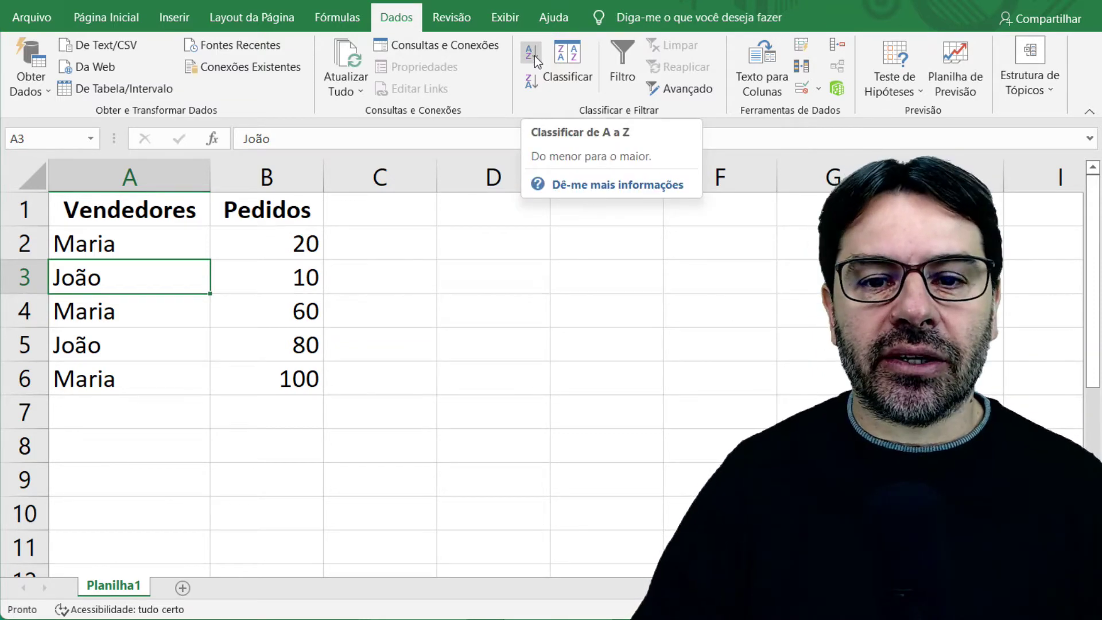
Step: Sort the list A to Z by Vendedores, then highlight João's two rows and Maria's three rows
{"action": "left_click", "coordinate": [535, 56]}
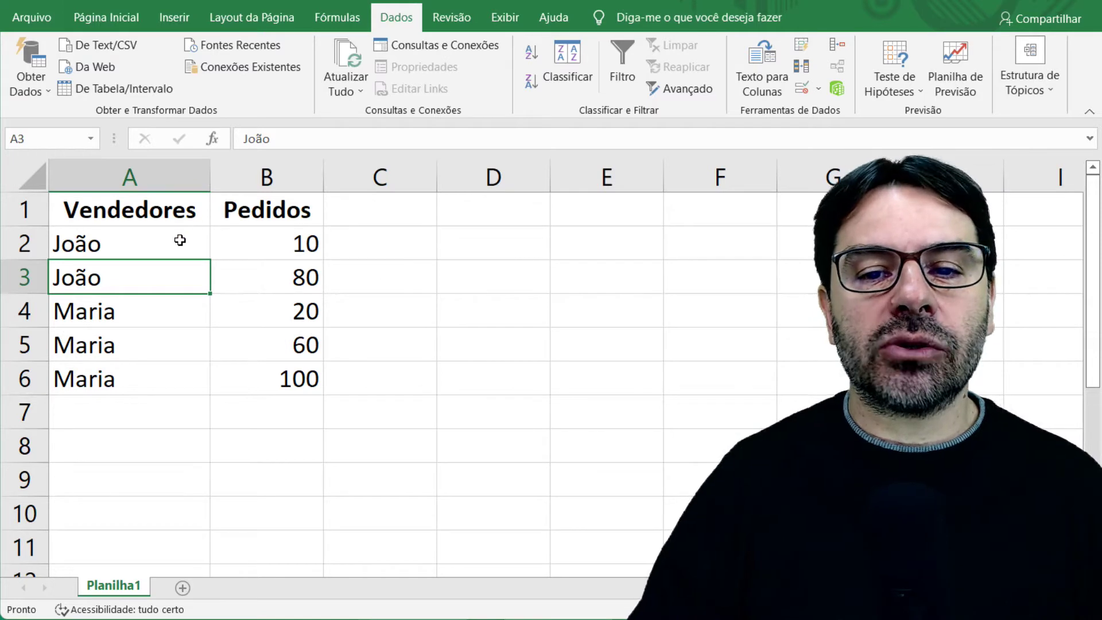
{"action": "left_click_drag", "start_coordinate": [180, 239], "coordinate": [240, 264]}
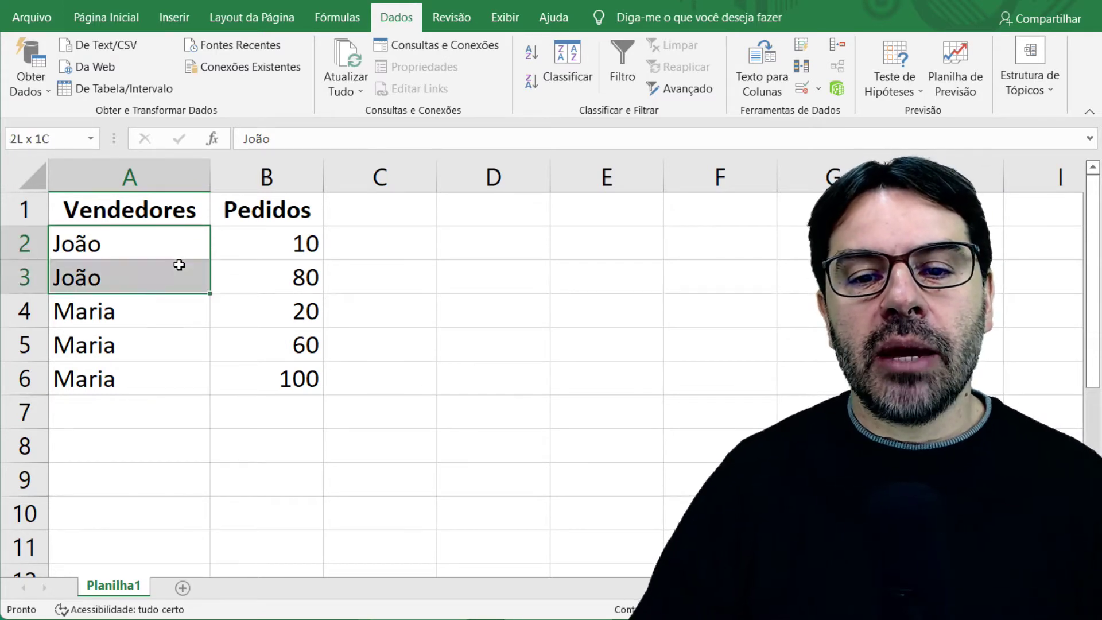
{"action": "left_click", "coordinate": [148, 313]}
{"action": "left_click_drag", "start_coordinate": [145, 342], "coordinate": [234, 376]}
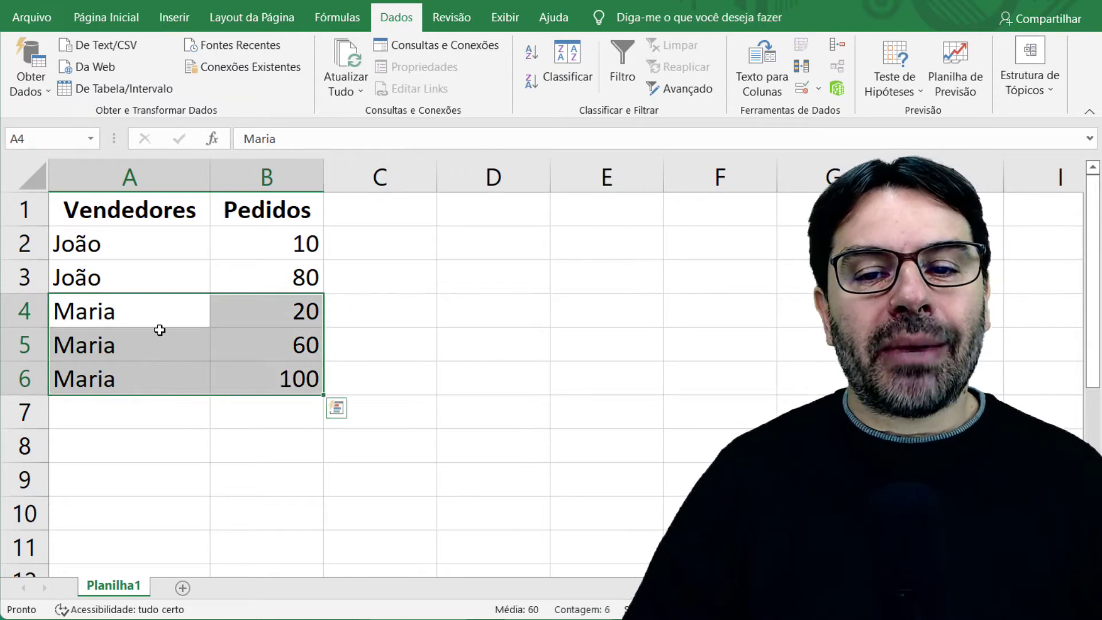
{"action": "left_click", "coordinate": [95, 282]}
{"action": "left_click", "coordinate": [94, 243]}
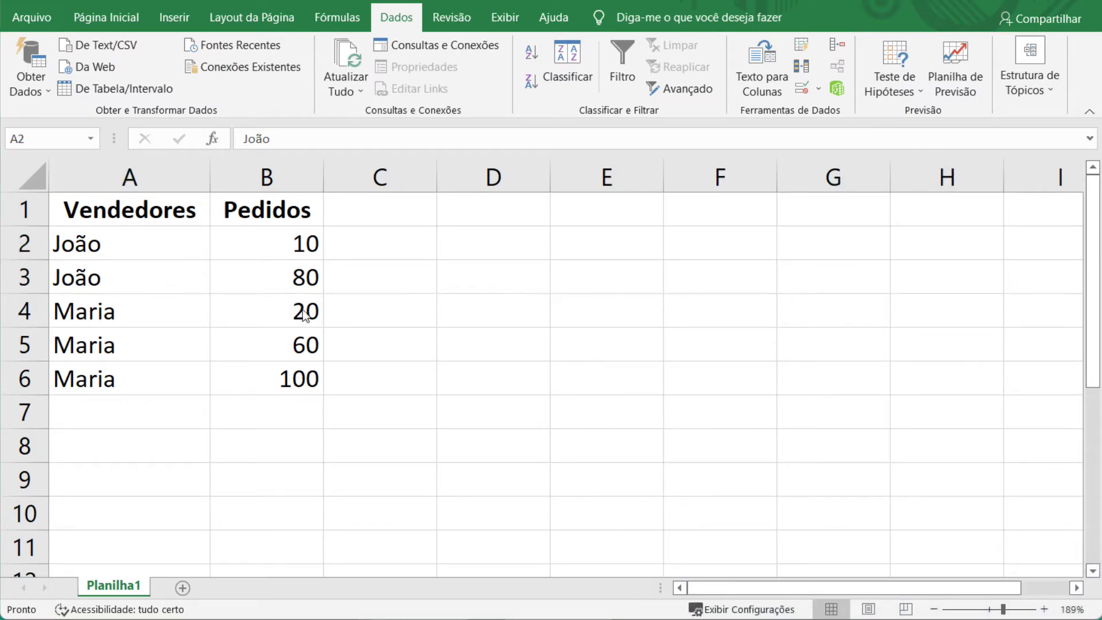
{"action": "left_click", "coordinate": [137, 256]}
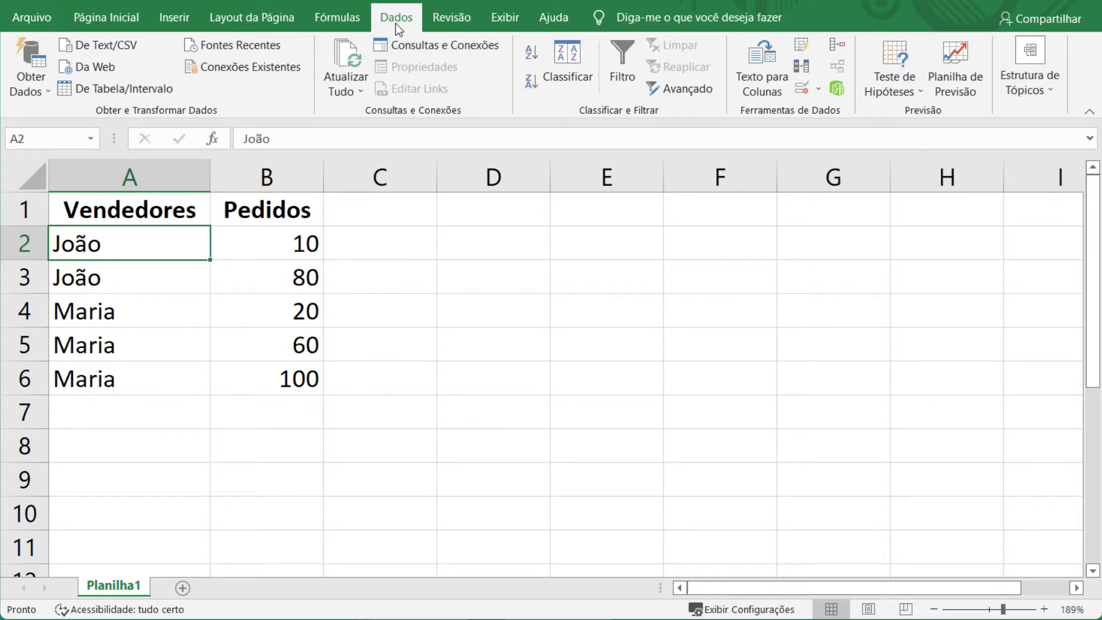
Step: Add Soma subtotals of Pedidos per Vendedores change: João 90, Maria 180, Total Geral 270
{"action": "left_click", "coordinate": [1018, 80]}
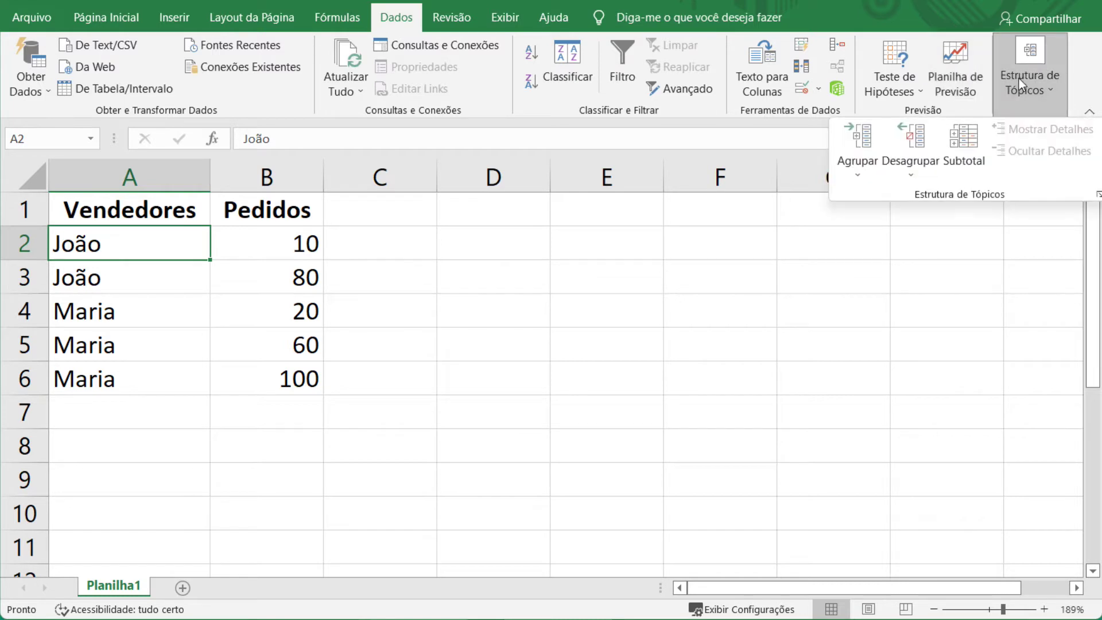
{"action": "left_click", "coordinate": [962, 171]}
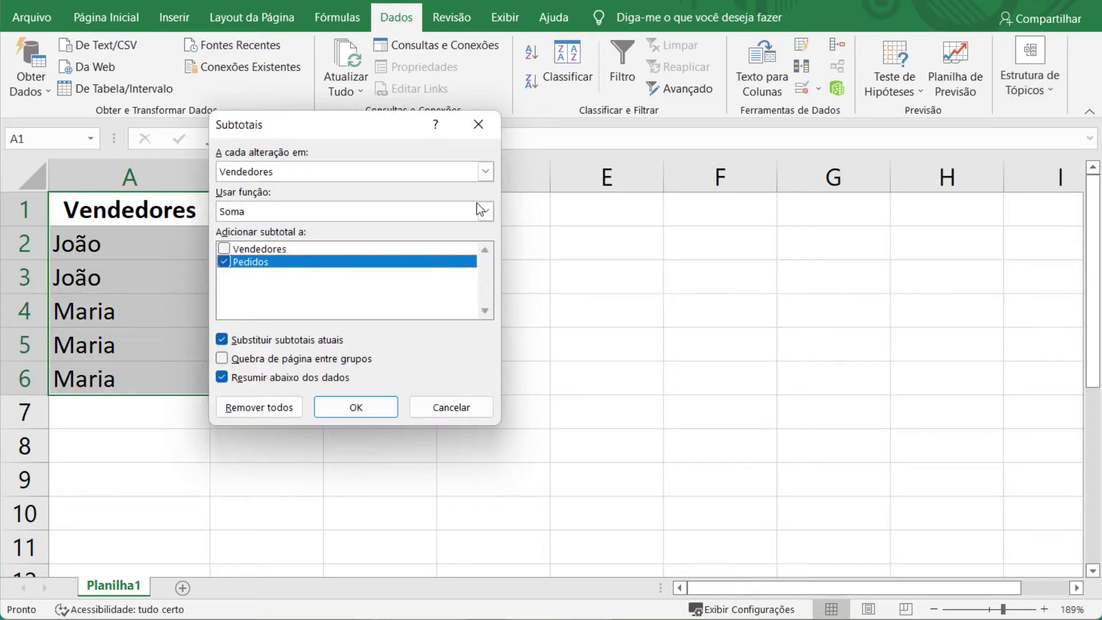
{"action": "left_click_drag", "start_coordinate": [307, 136], "coordinate": [460, 130]}
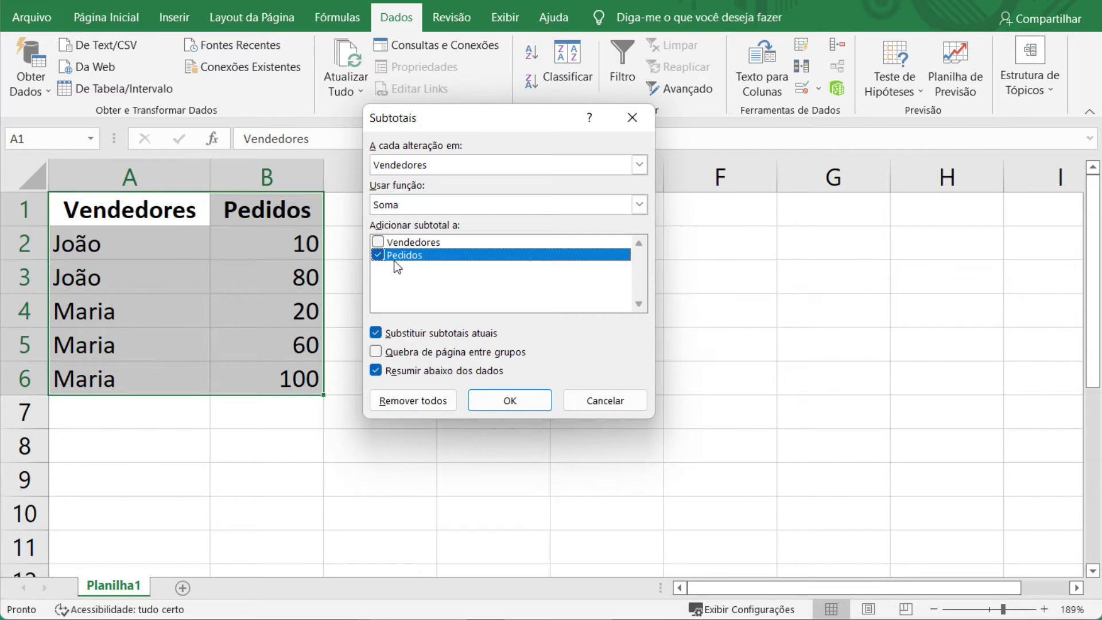
{"action": "left_click", "coordinate": [500, 403]}
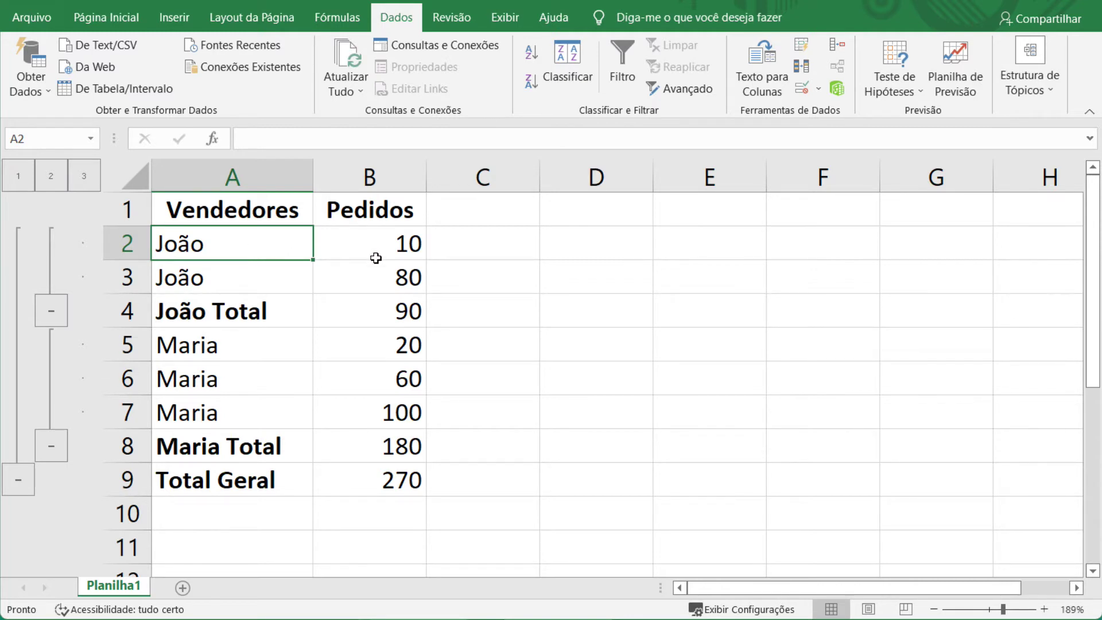
{"action": "left_click_drag", "start_coordinate": [367, 311], "coordinate": [295, 312]}
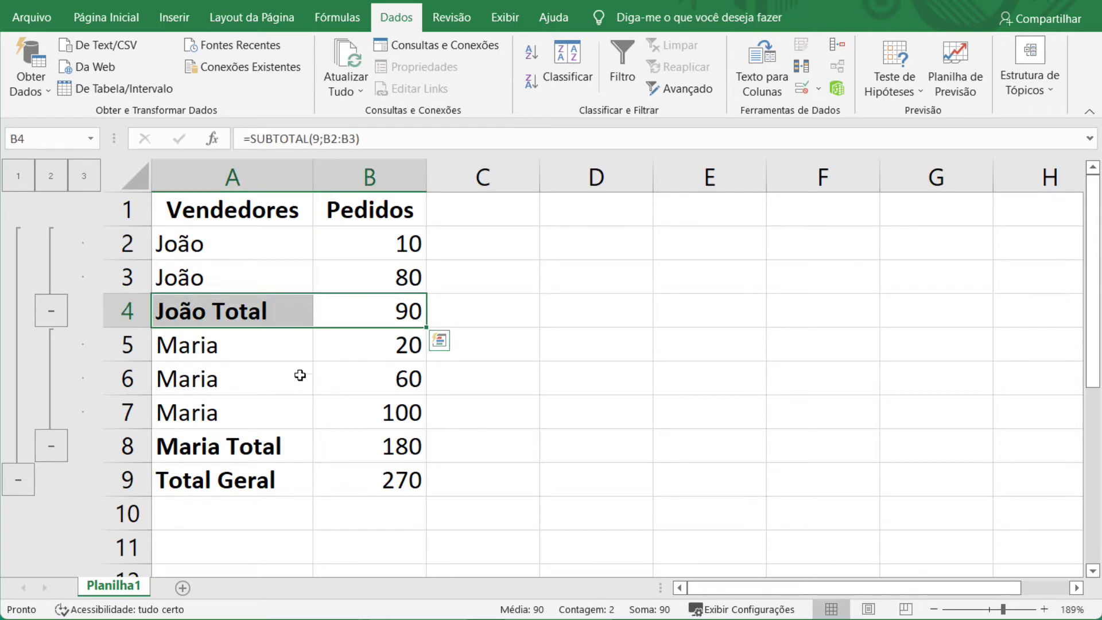
{"action": "left_click_drag", "start_coordinate": [285, 354], "coordinate": [357, 411]}
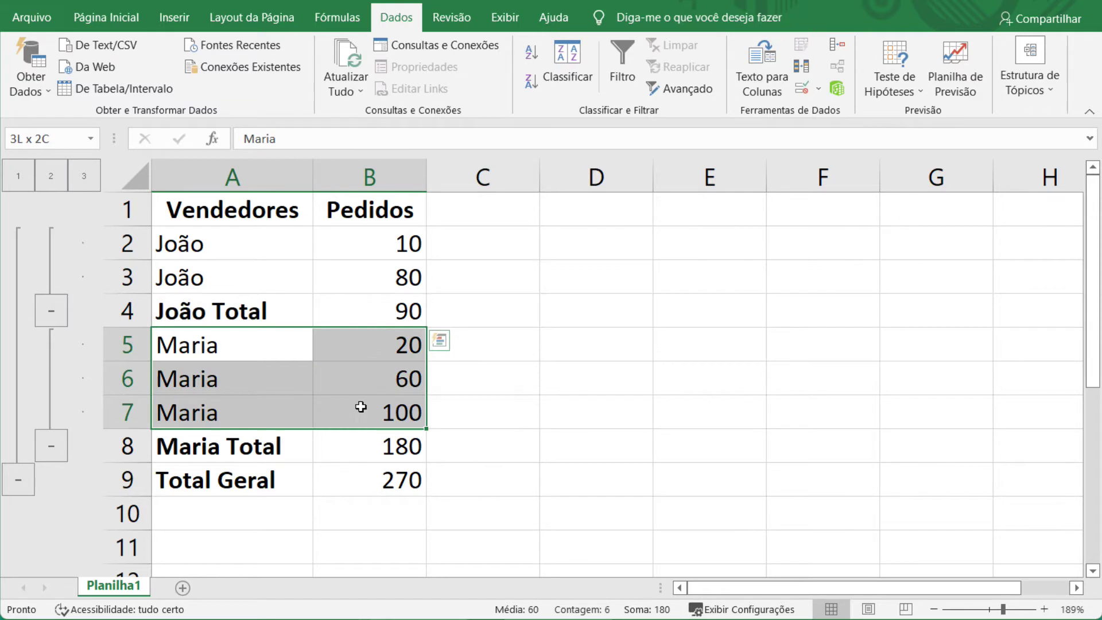
{"action": "left_click_drag", "start_coordinate": [277, 439], "coordinate": [338, 438]}
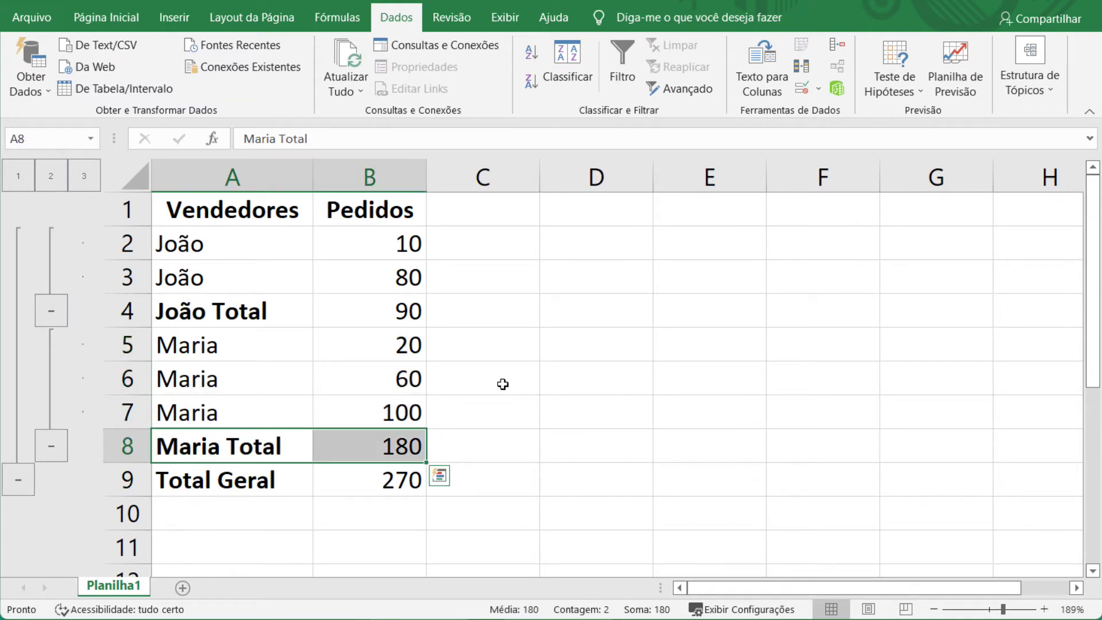
{"action": "left_click_drag", "start_coordinate": [258, 478], "coordinate": [351, 481]}
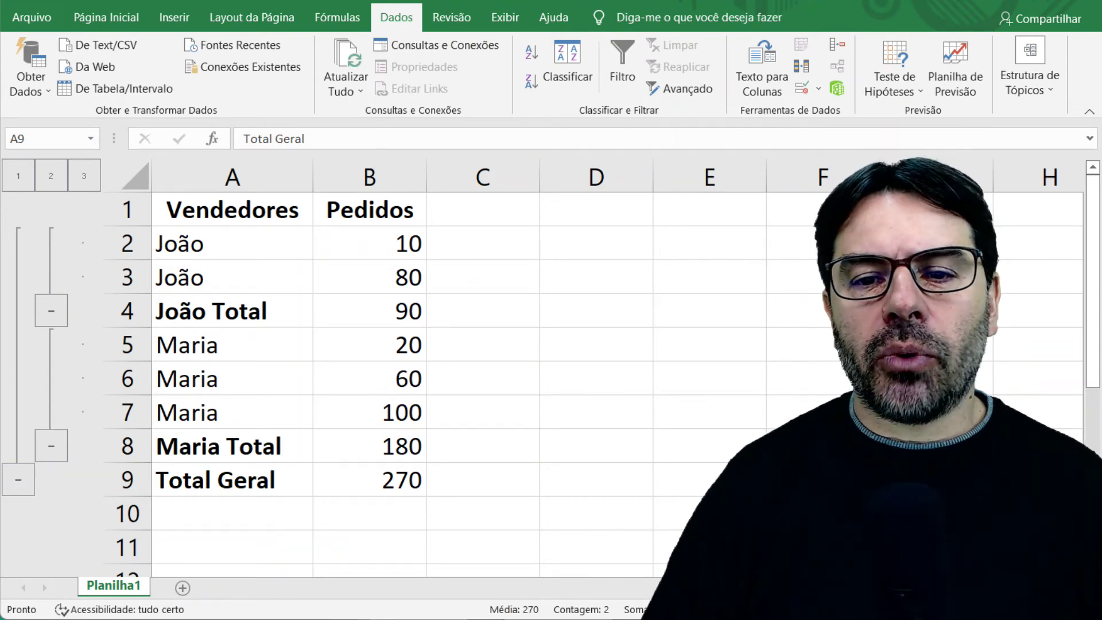
{"action": "left_click", "coordinate": [218, 280]}
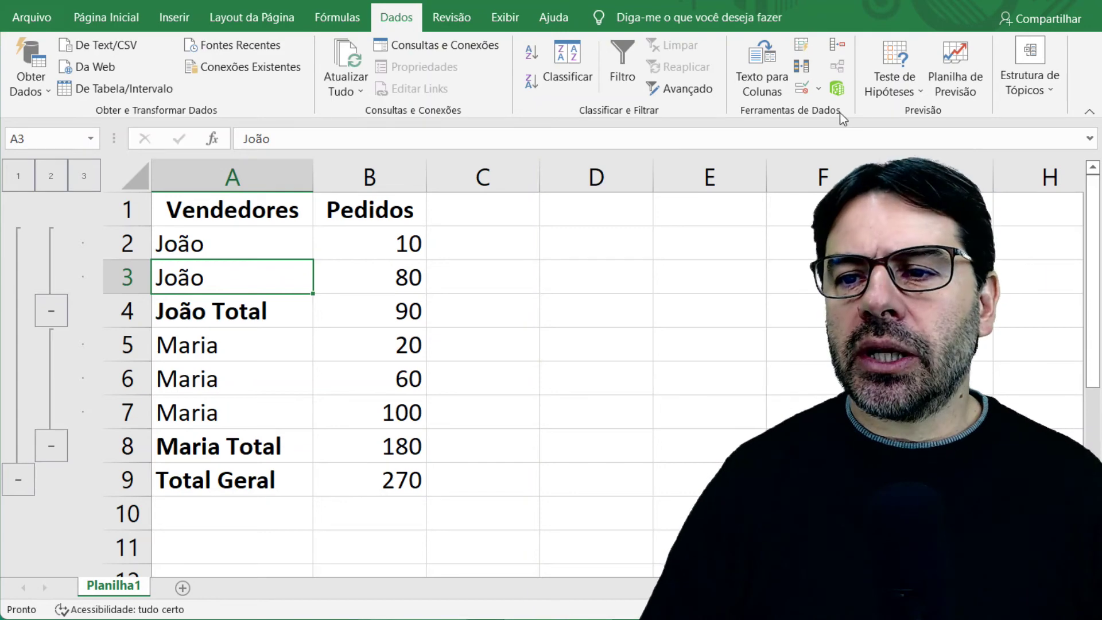
{"action": "left_click", "coordinate": [1033, 77]}
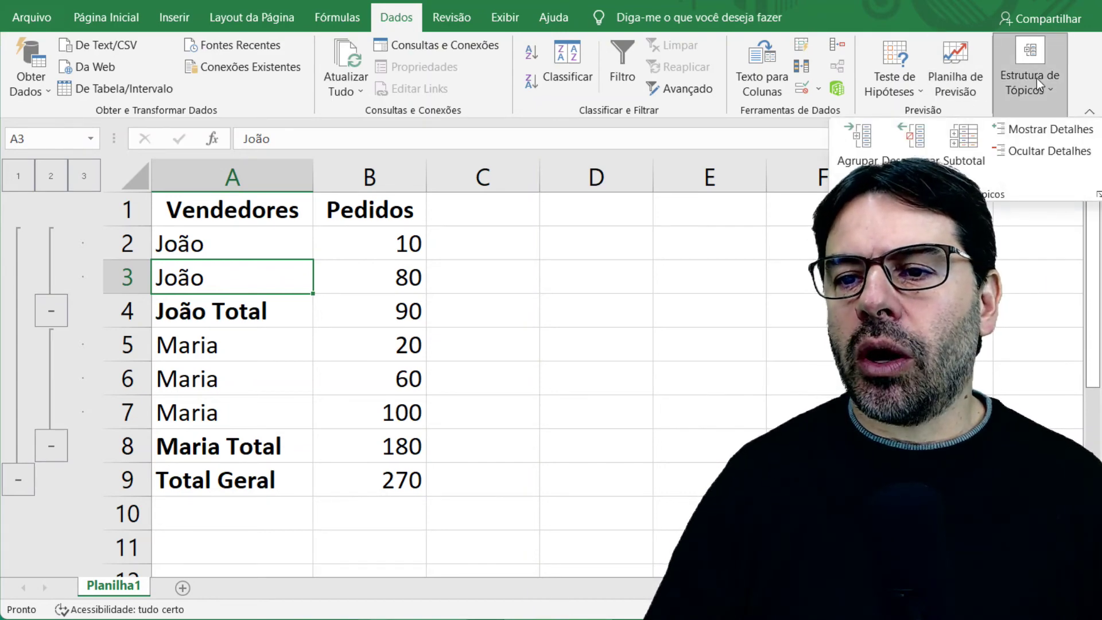
{"action": "left_click", "coordinate": [257, 304]}
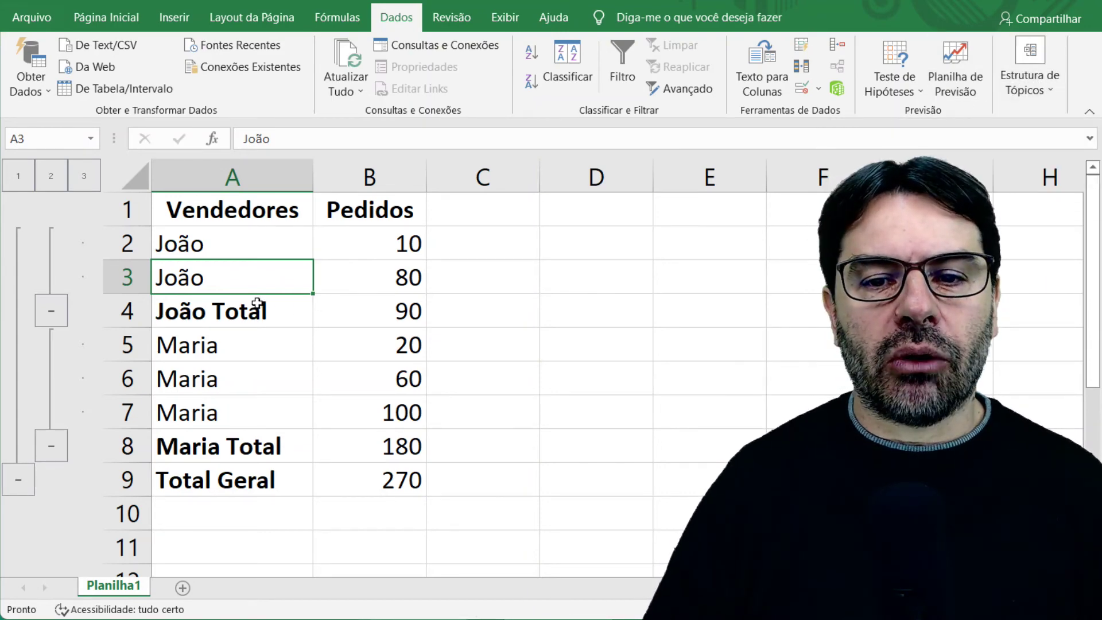
{"action": "left_click", "coordinate": [256, 310]}
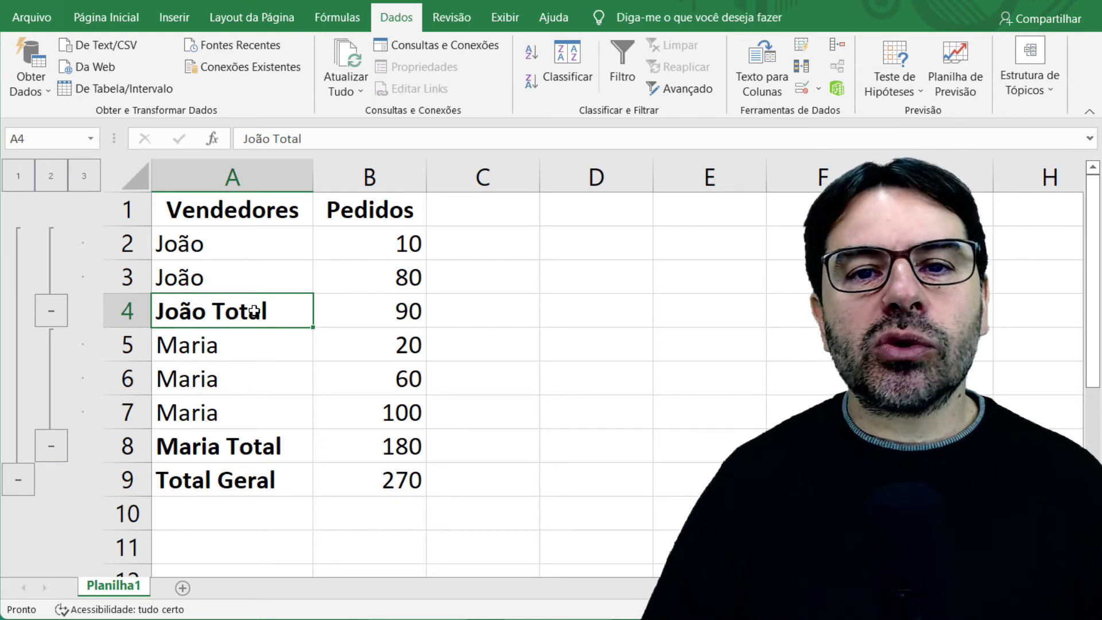